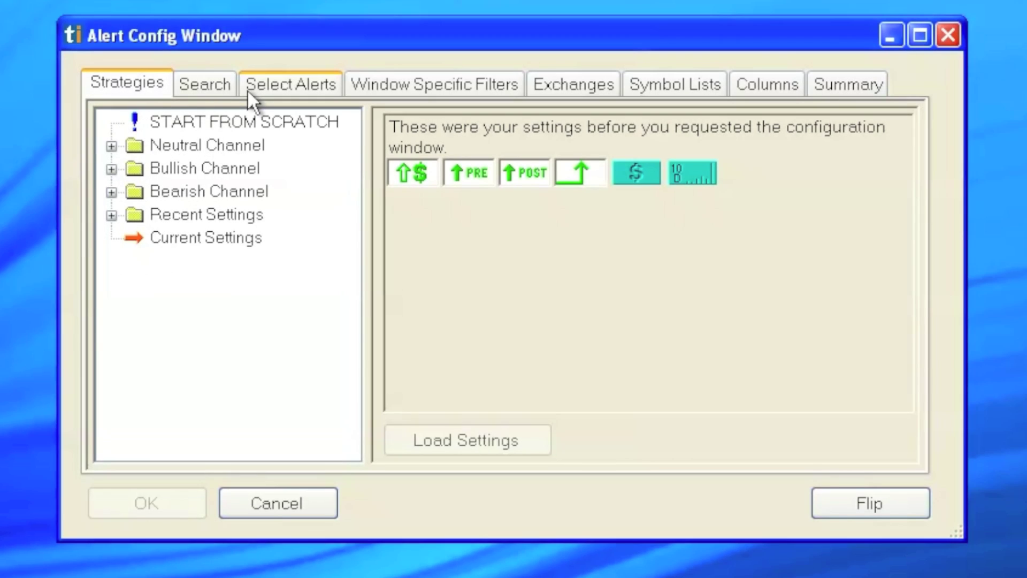
Step: Switch to the Select Alerts tab to list the available alert types
{"action": "left_click", "coordinate": [326, 90]}
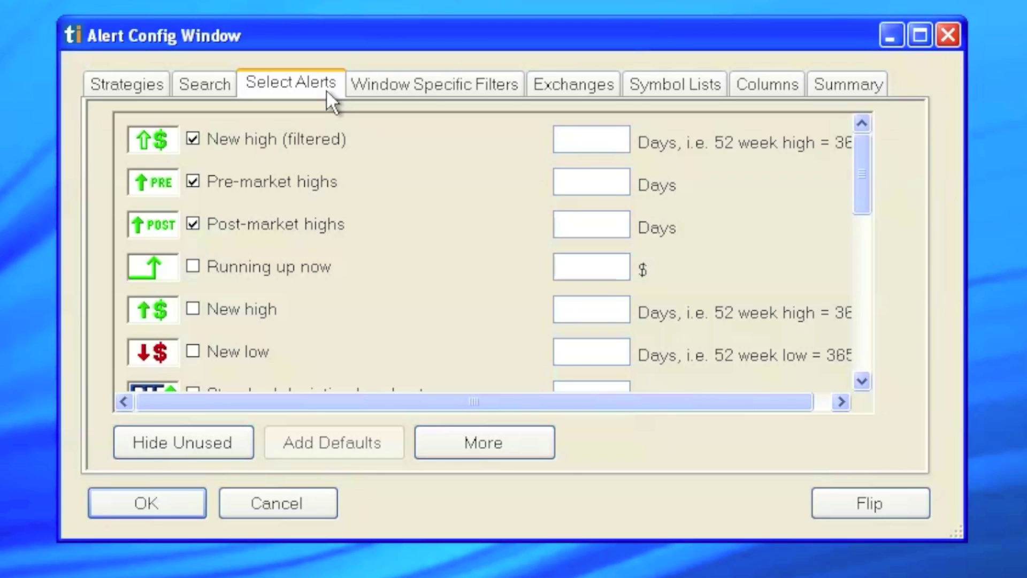
{"action": "left_click", "coordinate": [192, 139]}
{"action": "left_click", "coordinate": [195, 223]}
{"action": "scroll", "coordinate": [302, 216], "scroll_direction": "down", "scroll_amount": 2}
{"action": "scroll", "coordinate": [302, 225], "scroll_direction": "down", "scroll_amount": 2}
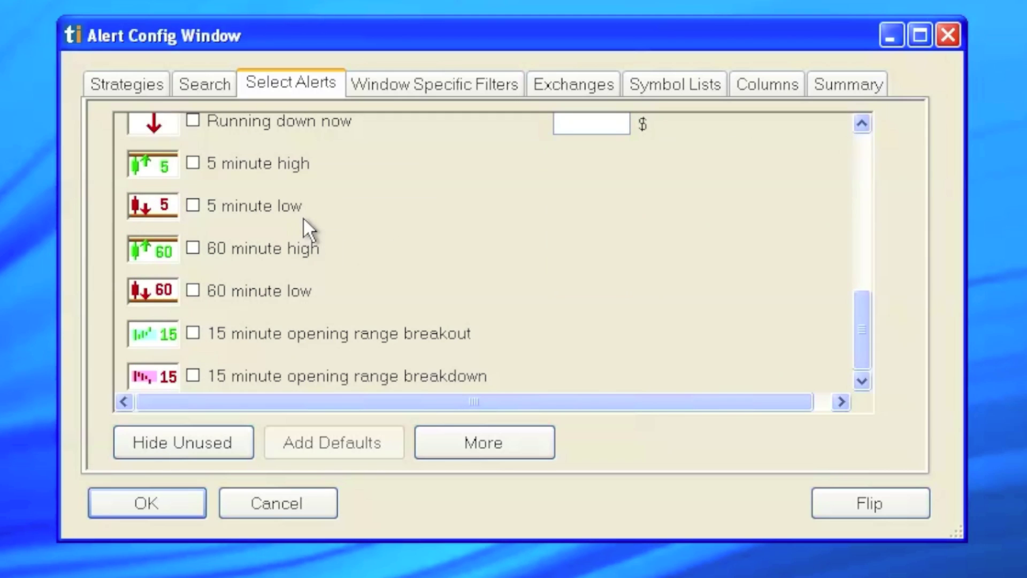
{"action": "scroll", "coordinate": [305, 241], "scroll_direction": "up", "scroll_amount": 4}
{"action": "left_click", "coordinate": [192, 139]}
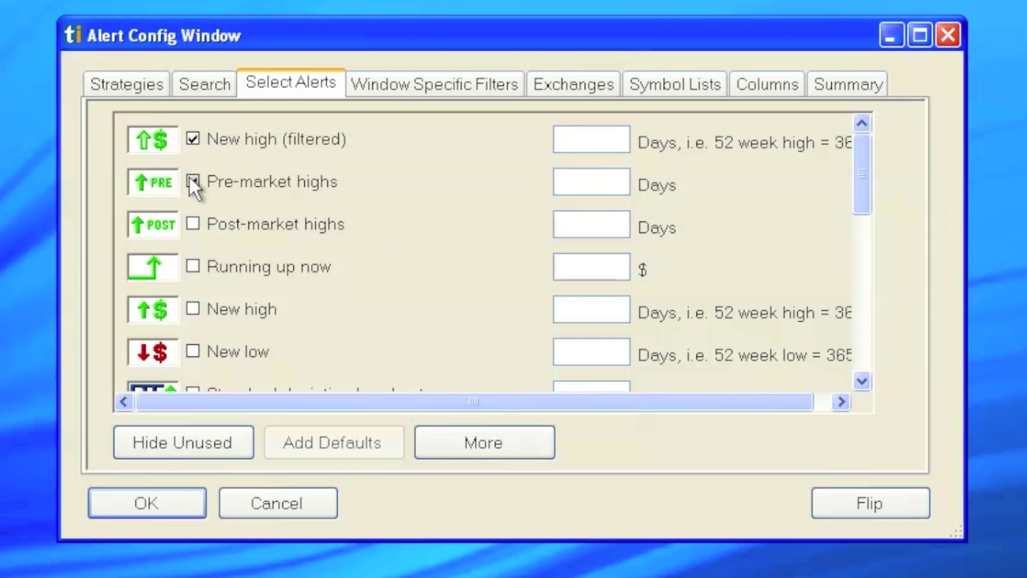
{"action": "left_click", "coordinate": [193, 224]}
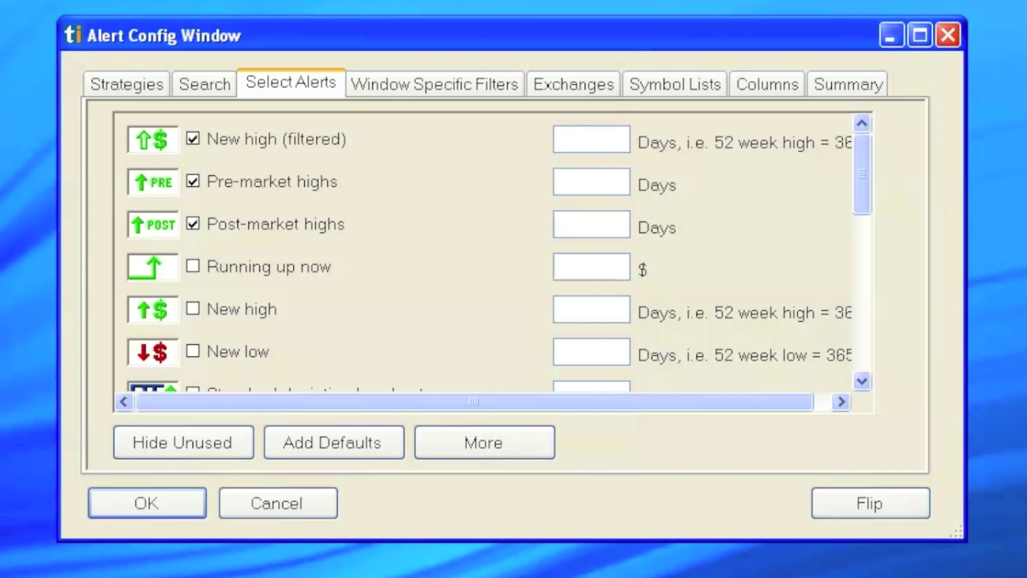
{"action": "type", "text": "7"}
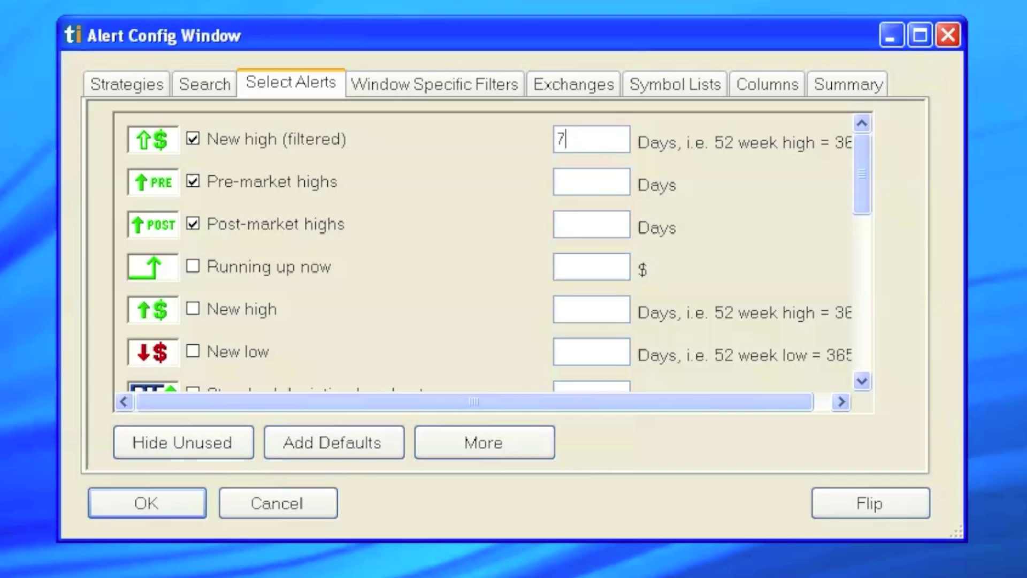
{"action": "key", "text": "BackSpace"}
{"action": "type", "text": "10"}
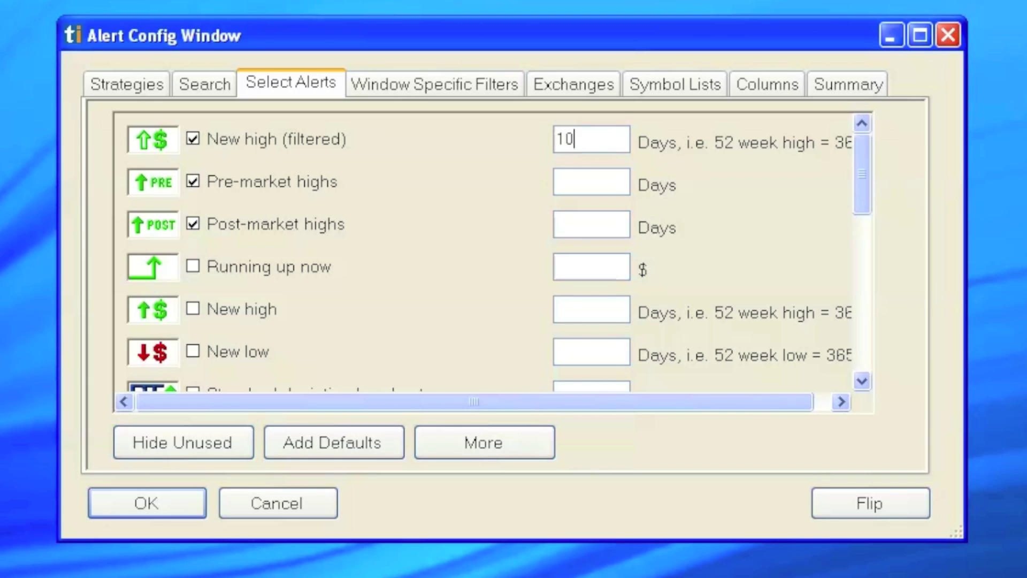
{"action": "key", "text": "BackSpace"}
{"action": "key", "text": "BackSpace"}
{"action": "scroll", "coordinate": [631, 164], "scroll_direction": "down", "scroll_amount": 3}
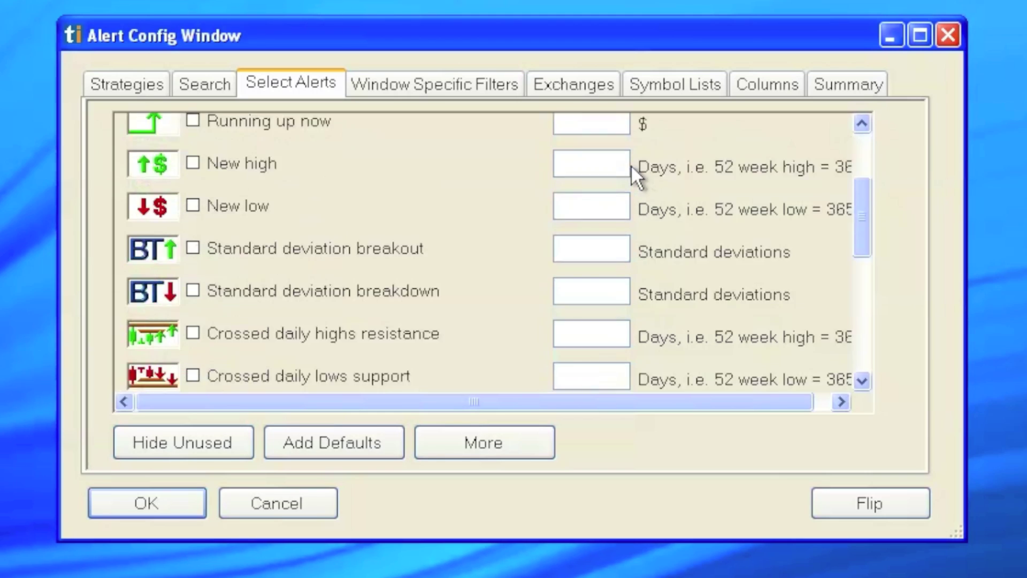
{"action": "scroll", "coordinate": [631, 165], "scroll_direction": "down", "scroll_amount": 4}
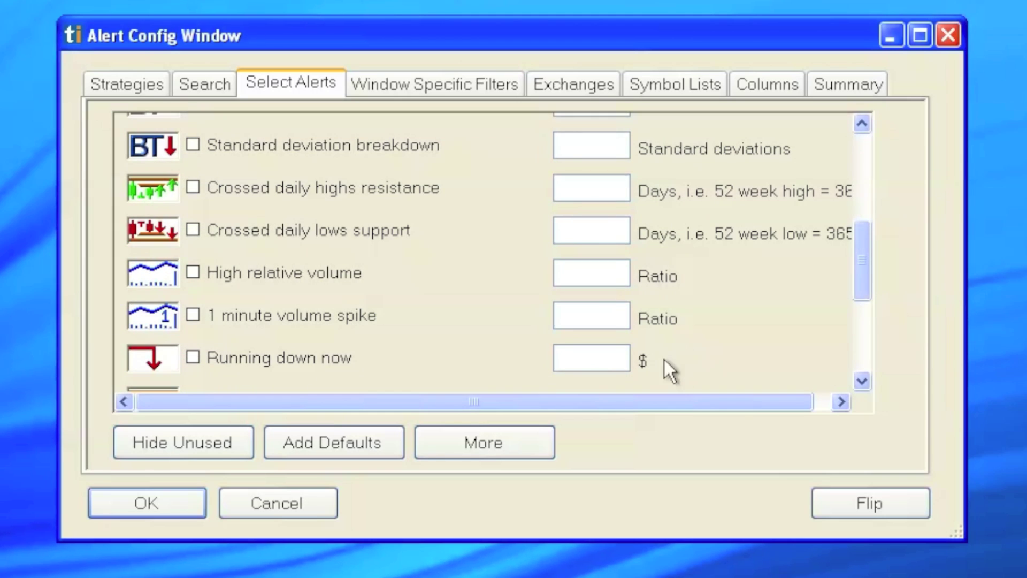
{"action": "scroll", "coordinate": [664, 360], "scroll_direction": "down", "scroll_amount": 5}
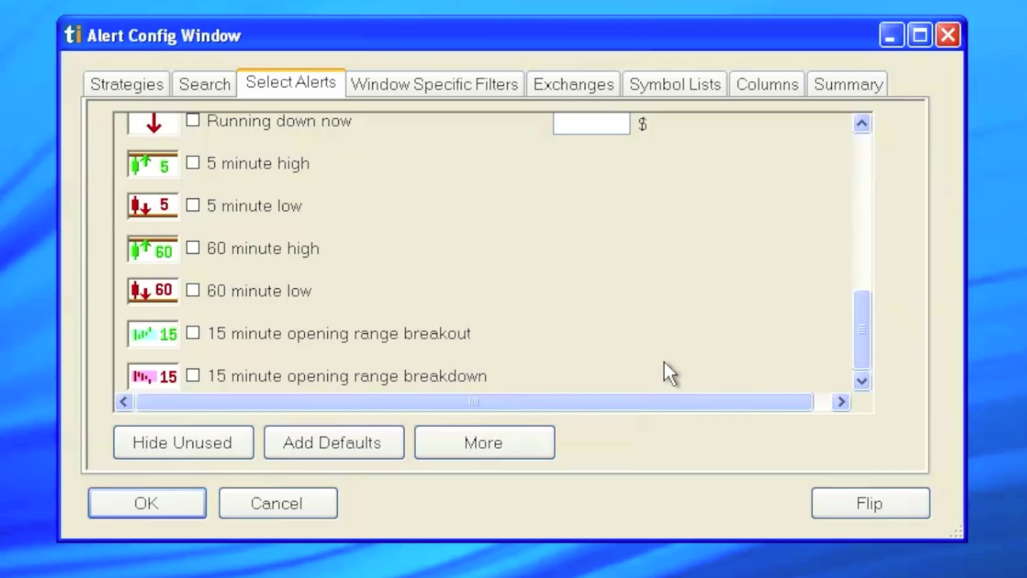
{"action": "left_click", "coordinate": [194, 164]}
{"action": "left_click", "coordinate": [193, 204]}
{"action": "left_click", "coordinate": [240, 451]}
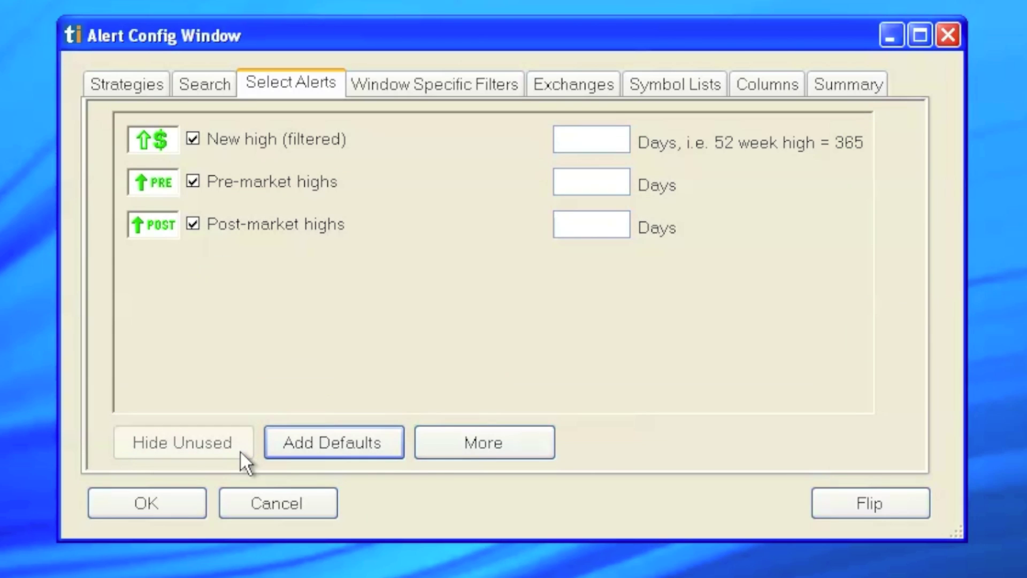
{"action": "left_click", "coordinate": [304, 452]}
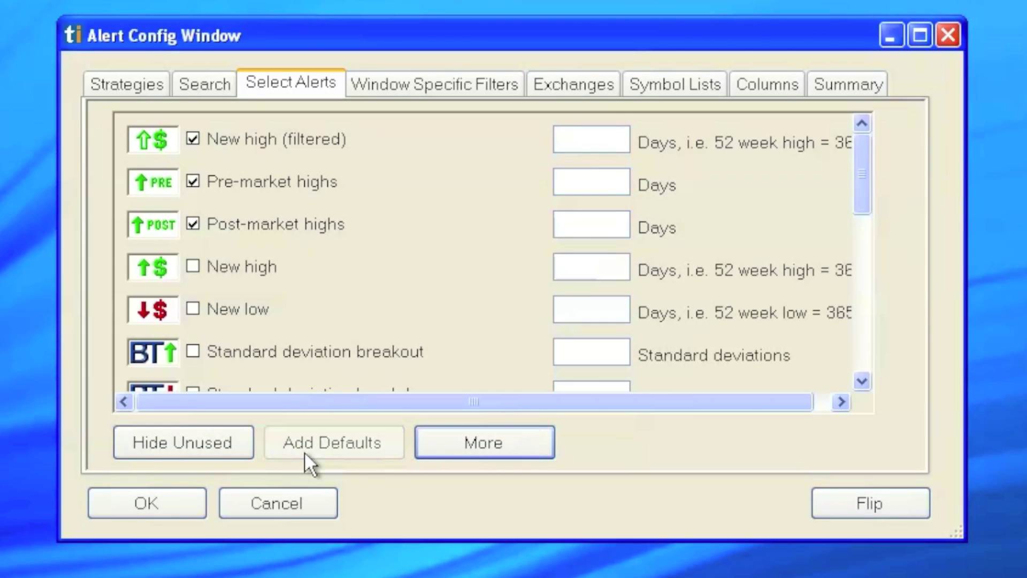
Step: Search the alerts for 'heartb', select Heartbeat, then clear the search terms
{"action": "left_click", "coordinate": [447, 439]}
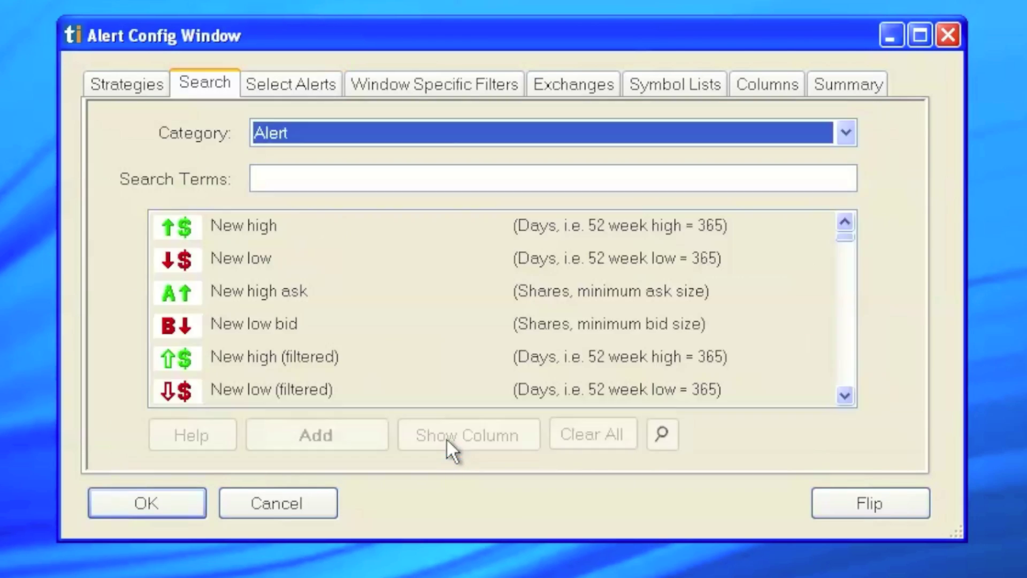
{"action": "left_click", "coordinate": [338, 167]}
{"action": "type", "text": "hea"}
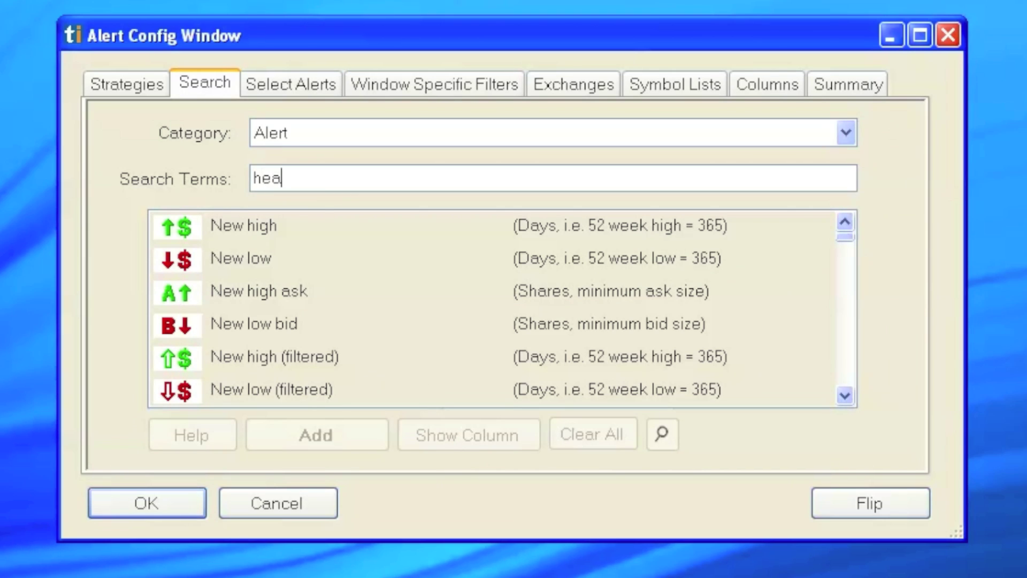
{"action": "type", "text": "rtb"}
{"action": "left_click", "coordinate": [282, 221]}
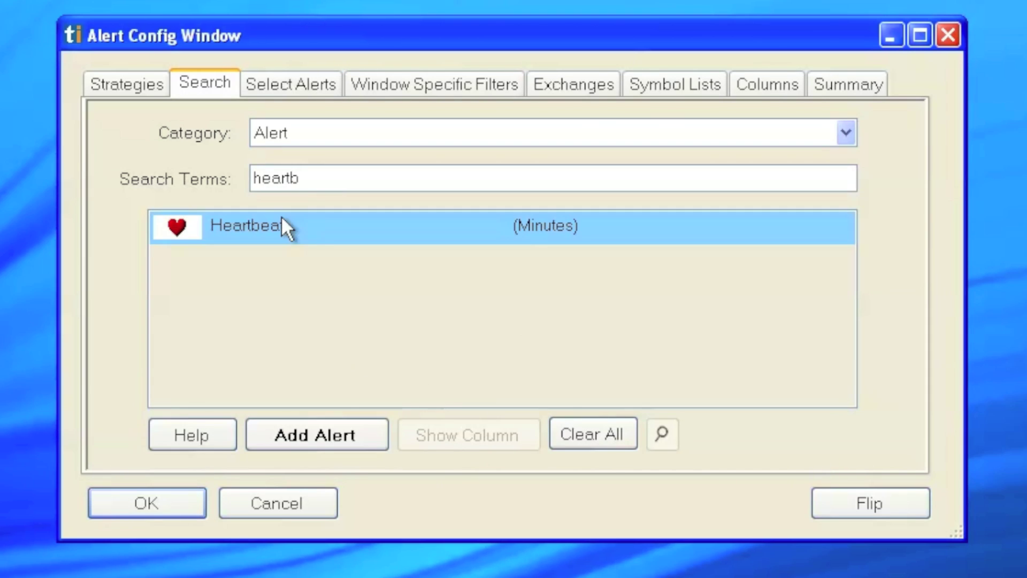
{"action": "left_click_drag", "start_coordinate": [302, 179], "coordinate": [143, 176]}
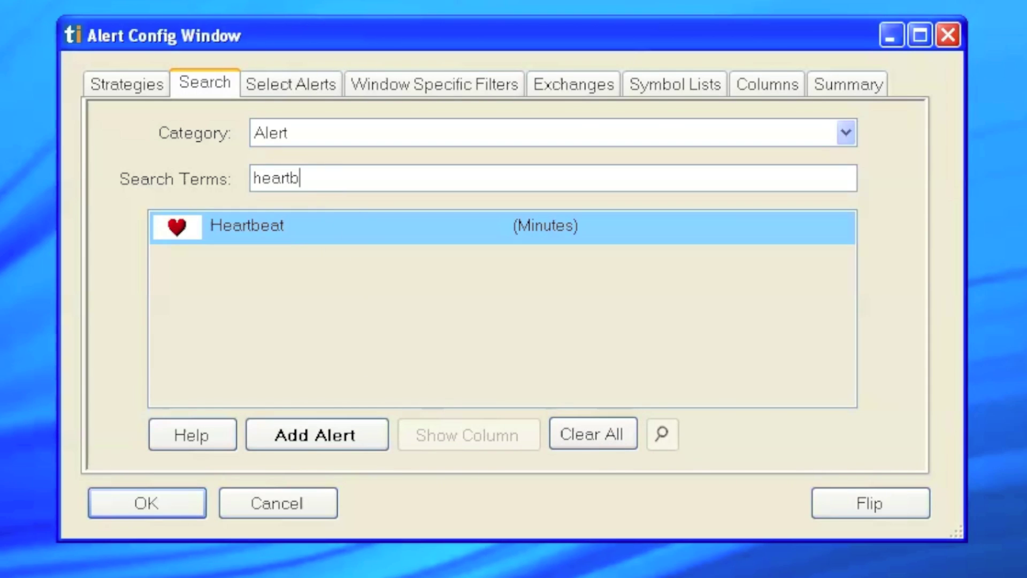
{"action": "key", "text": "BackSpace"}
Step: Back on Select Alerts, enable Running up now with a $5 amount
{"action": "left_click", "coordinate": [276, 83]}
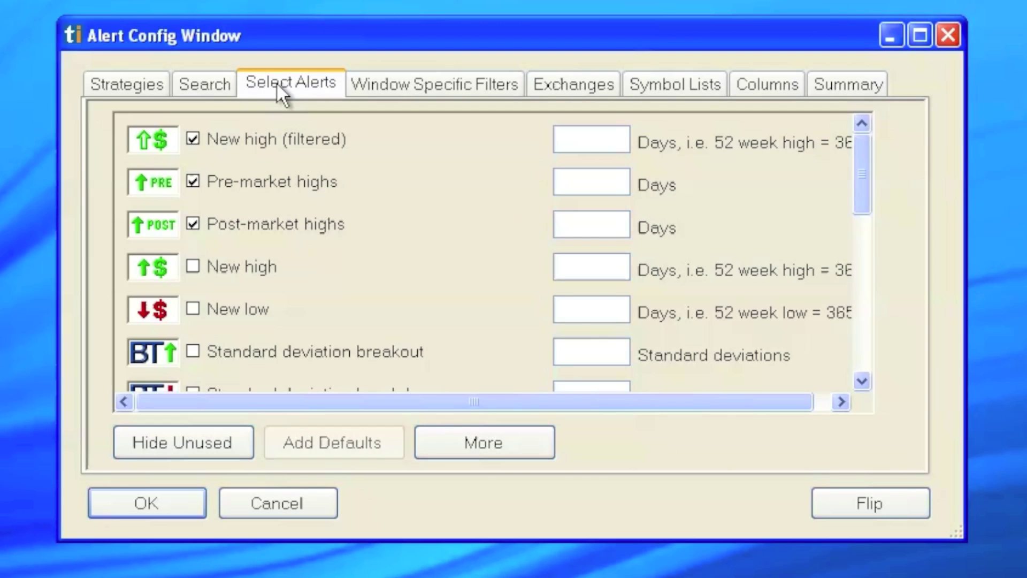
{"action": "scroll", "coordinate": [287, 273], "scroll_direction": "down", "scroll_amount": 10}
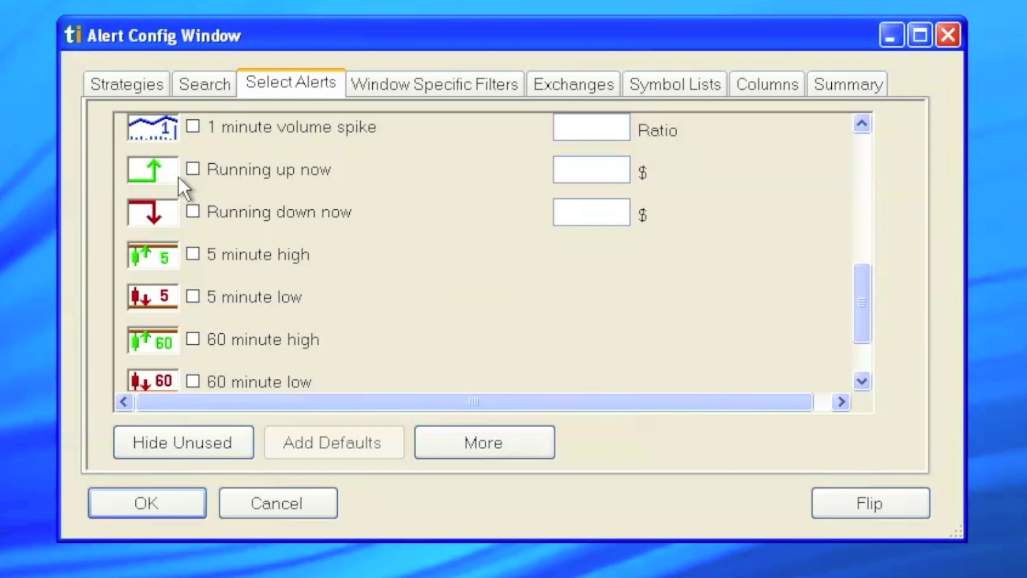
{"action": "left_click", "coordinate": [191, 171]}
{"action": "left_click", "coordinate": [618, 169]}
{"action": "type", "text": "5"}
Step: Hide unused alerts, review the Window Specific Filters, and apply the configuration with OK
{"action": "left_click", "coordinate": [238, 446]}
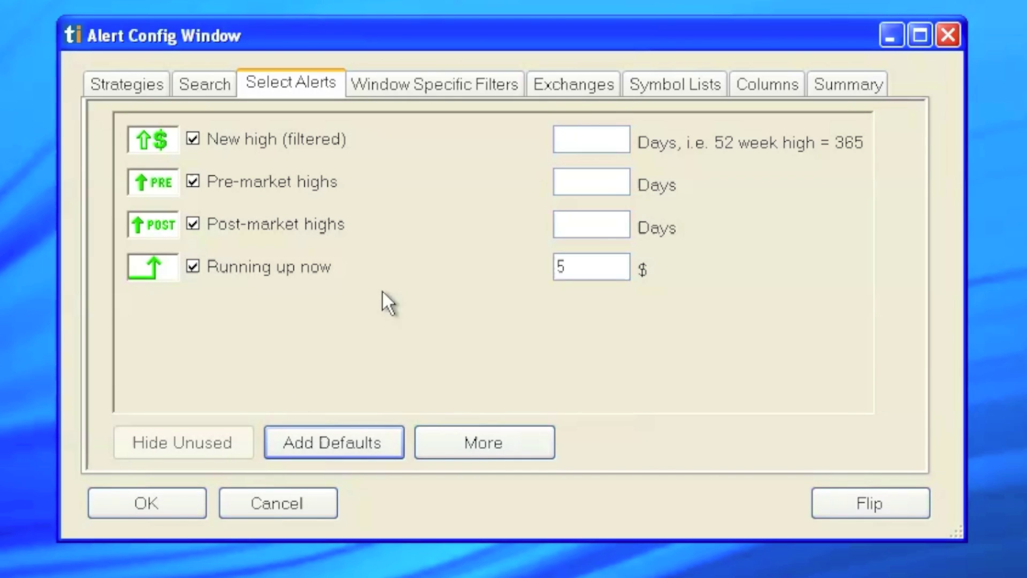
{"action": "left_click", "coordinate": [443, 94]}
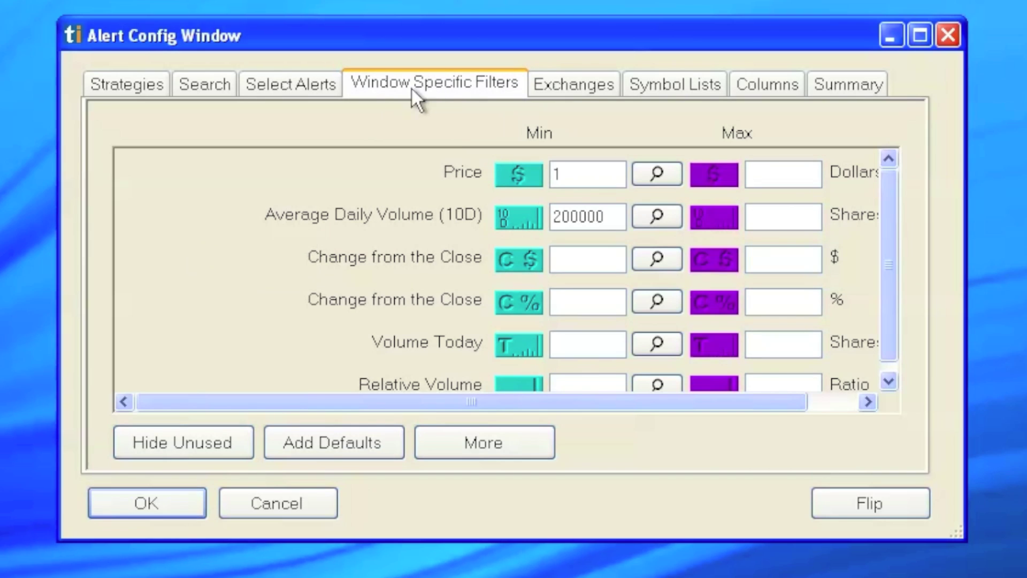
{"action": "left_click", "coordinate": [281, 92]}
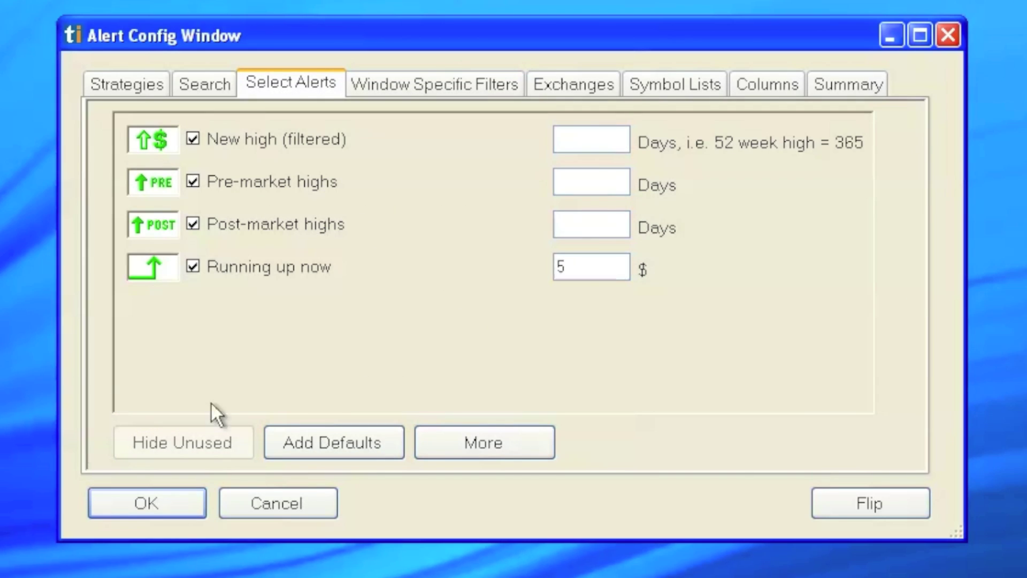
{"action": "left_click", "coordinate": [136, 506]}
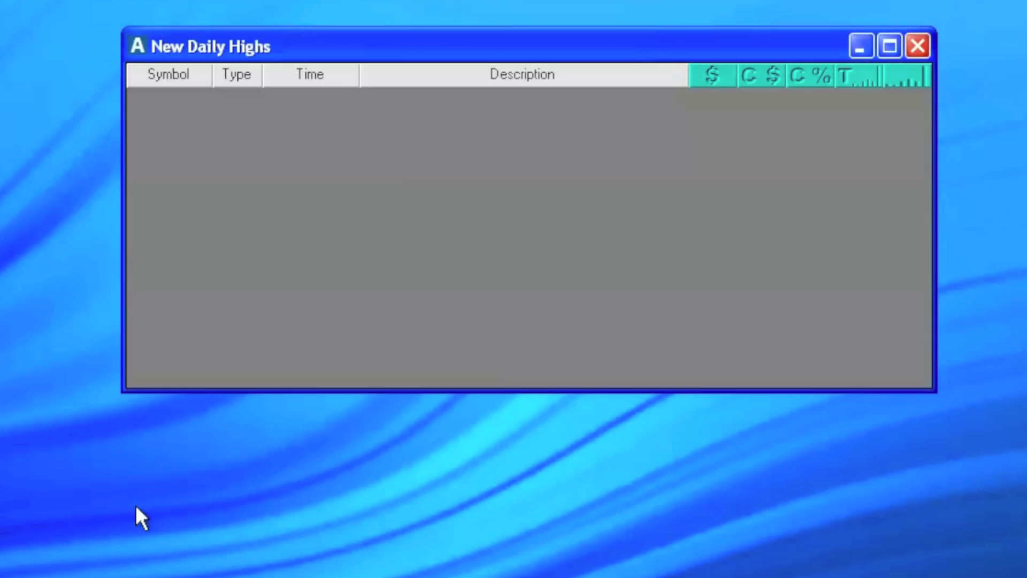